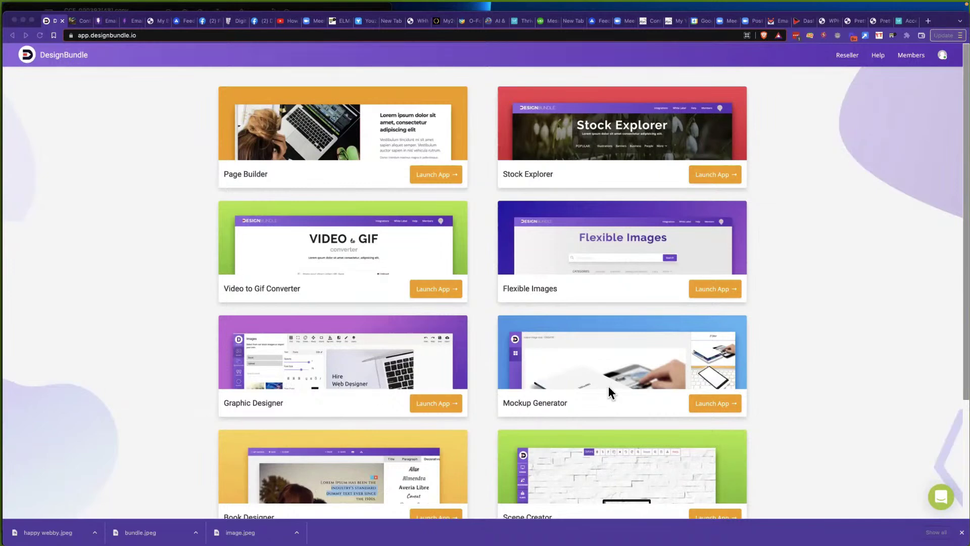
Launch the Logo Creator, open the existing Tree Garden Crewkerne logo for viewing, and return to the logos list
{"action": "scroll", "coordinate": [608, 387], "scroll_direction": "down", "scroll_amount": 3}
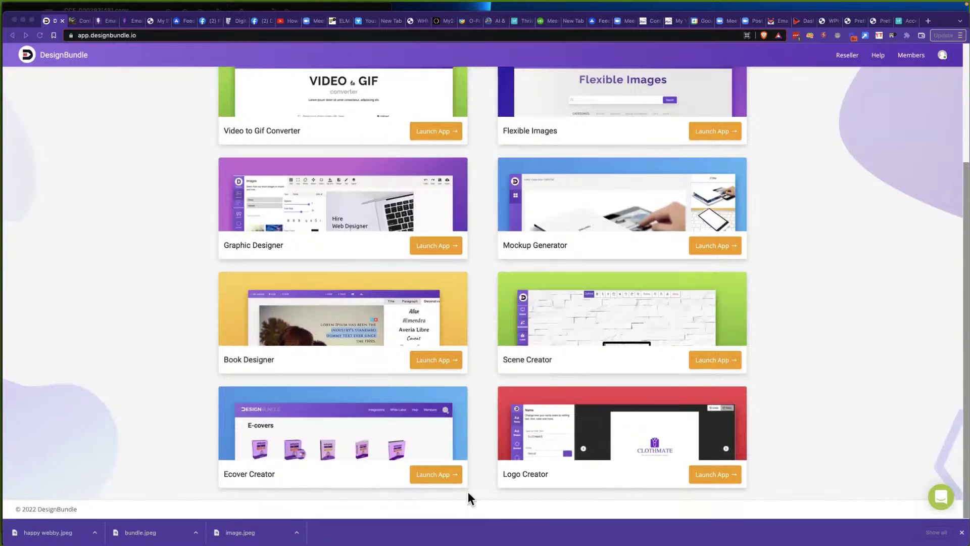
{"action": "left_click", "coordinate": [708, 475]}
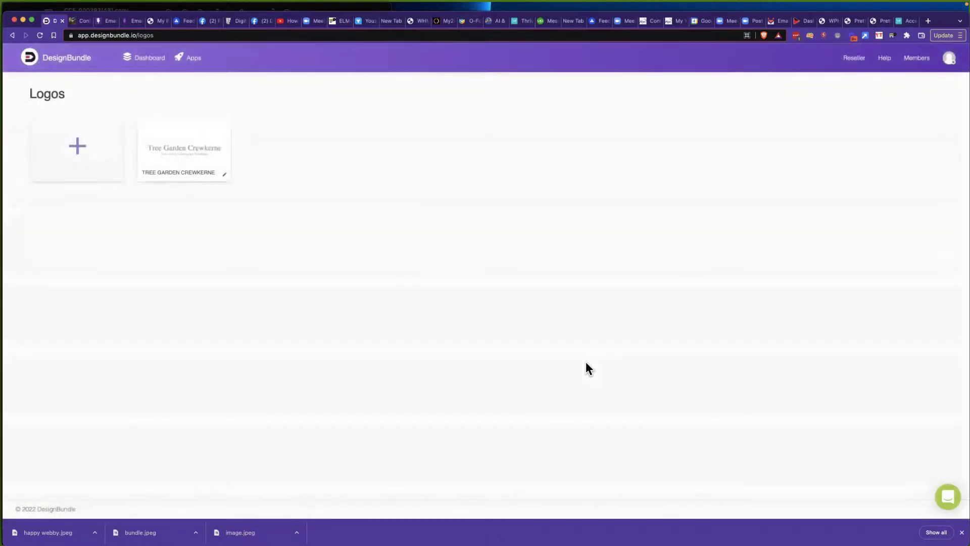
{"action": "mouse_move", "coordinate": [160, 144]}
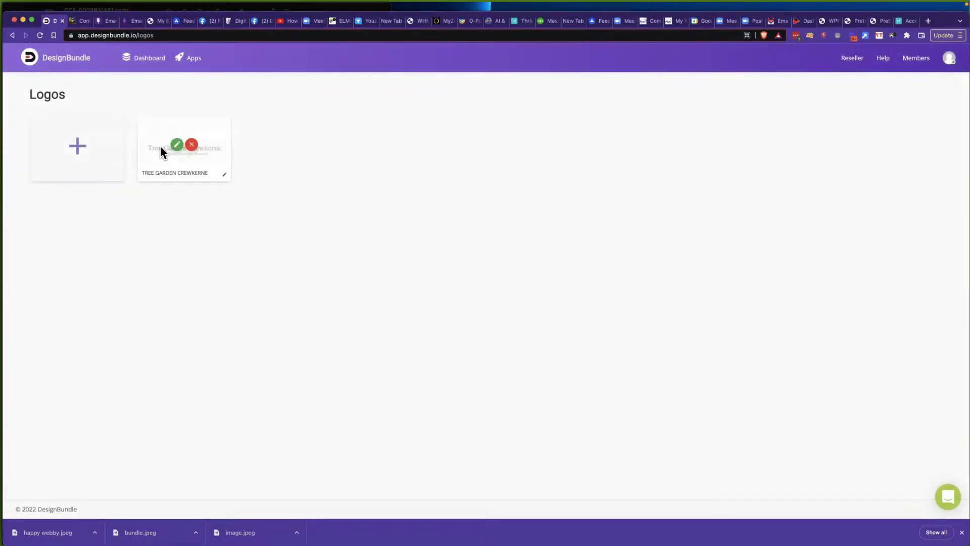
{"action": "left_click", "coordinate": [179, 145]}
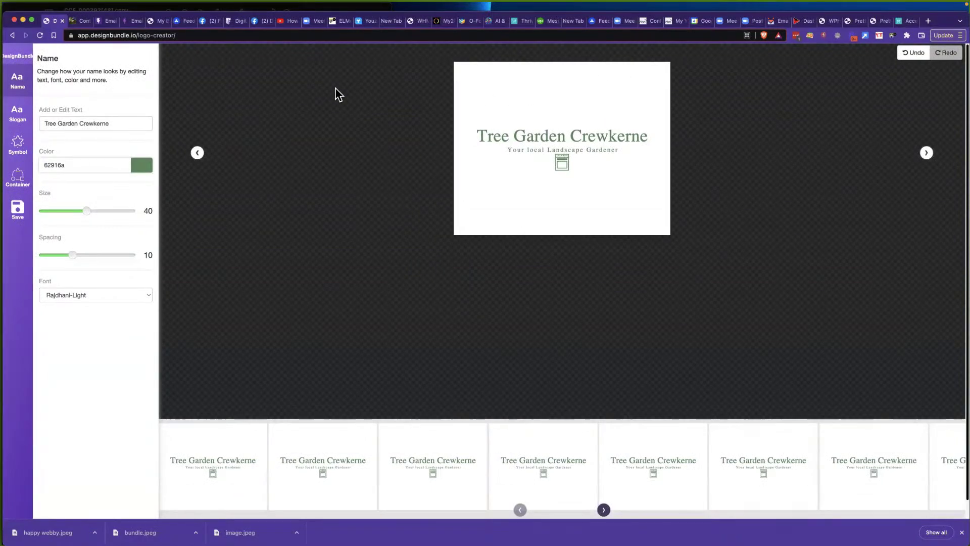
{"action": "left_click", "coordinate": [19, 62]}
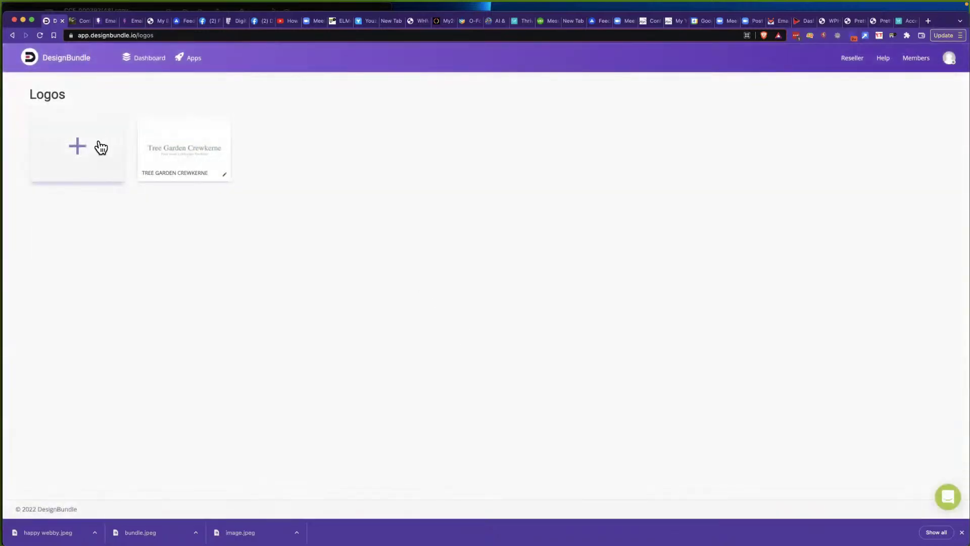
Create a new logo, entering a first name as the company name
{"action": "left_click", "coordinate": [83, 145]}
{"action": "left_click", "coordinate": [424, 106]}
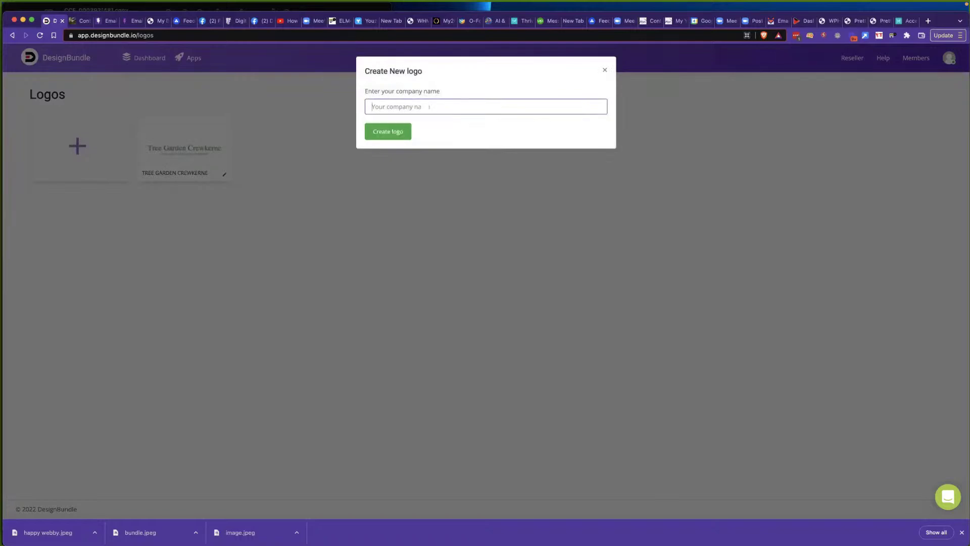
{"action": "type", "text": "stecve"}
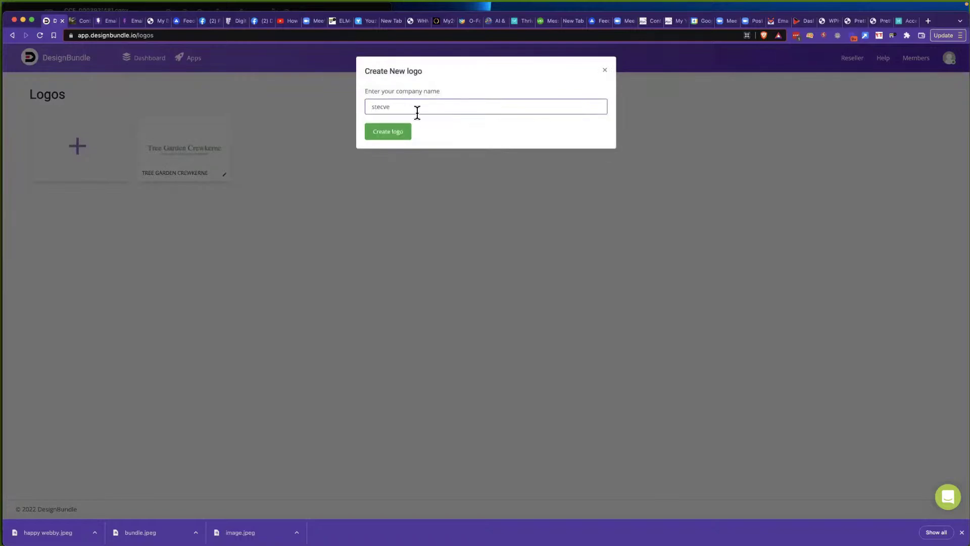
{"action": "left_click", "coordinate": [392, 130]}
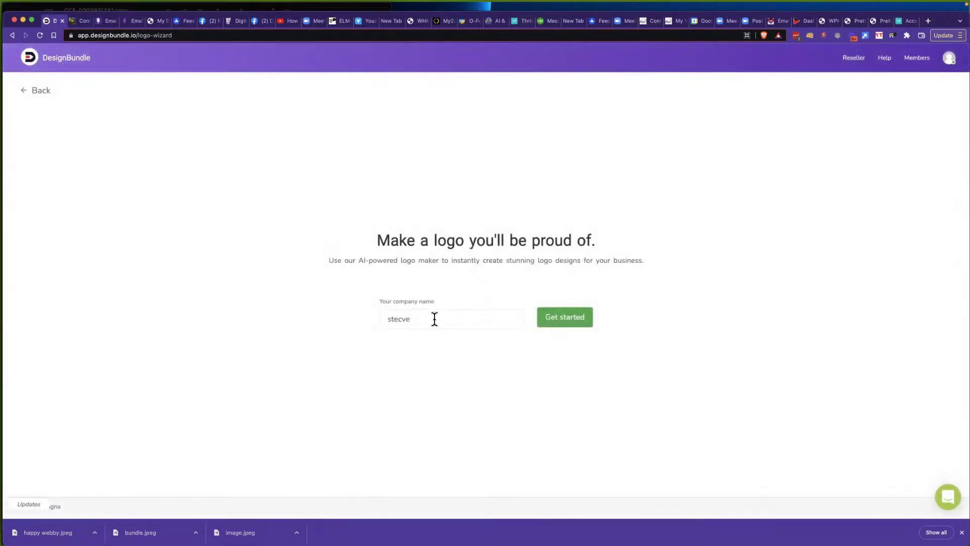
Replace the company name with Plumber and start the logo wizard
{"action": "left_click_drag", "start_coordinate": [435, 319], "coordinate": [387, 319]}
{"action": "mouse_move", "coordinate": [685, 7]}
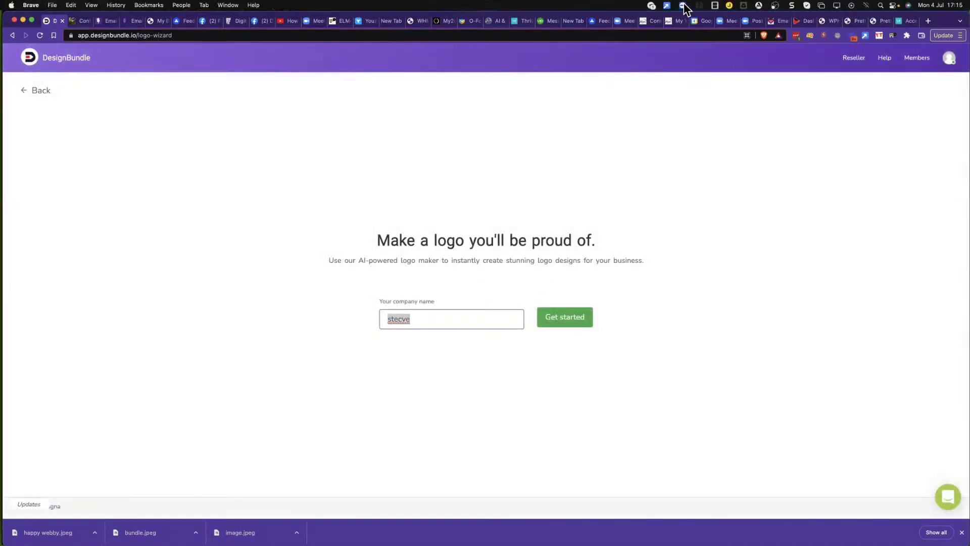
{"action": "type", "text": "Plumber"}
{"action": "left_click", "coordinate": [561, 322]}
Set the brand category to Business to business, add the slogan "We will block your loo", and continue
{"action": "left_click", "coordinate": [558, 292]}
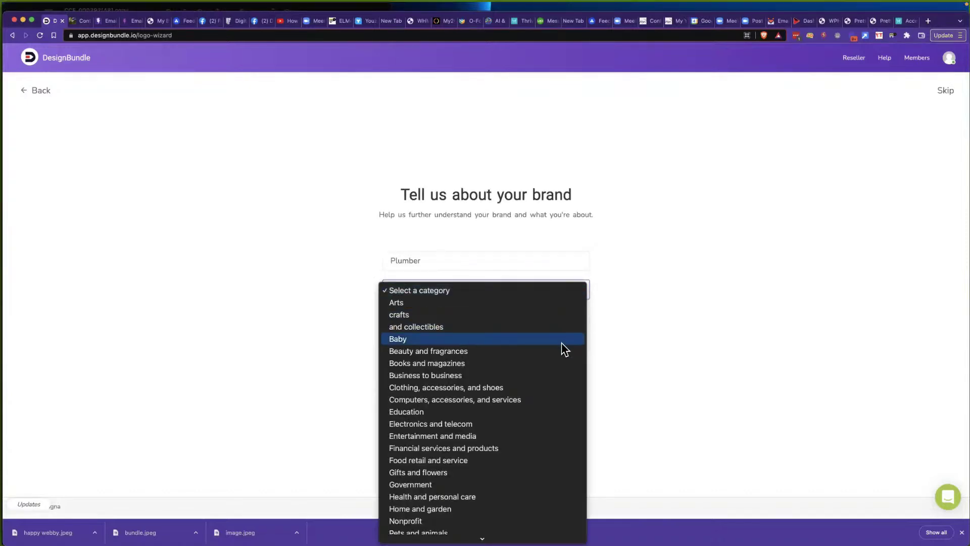
{"action": "scroll", "coordinate": [516, 429], "scroll_direction": "down", "scroll_amount": 5}
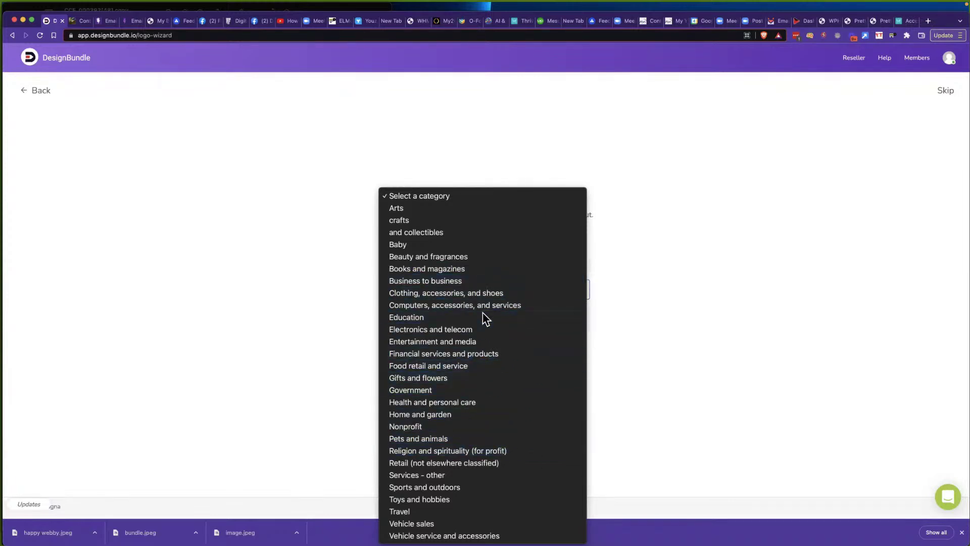
{"action": "left_click", "coordinate": [478, 280]}
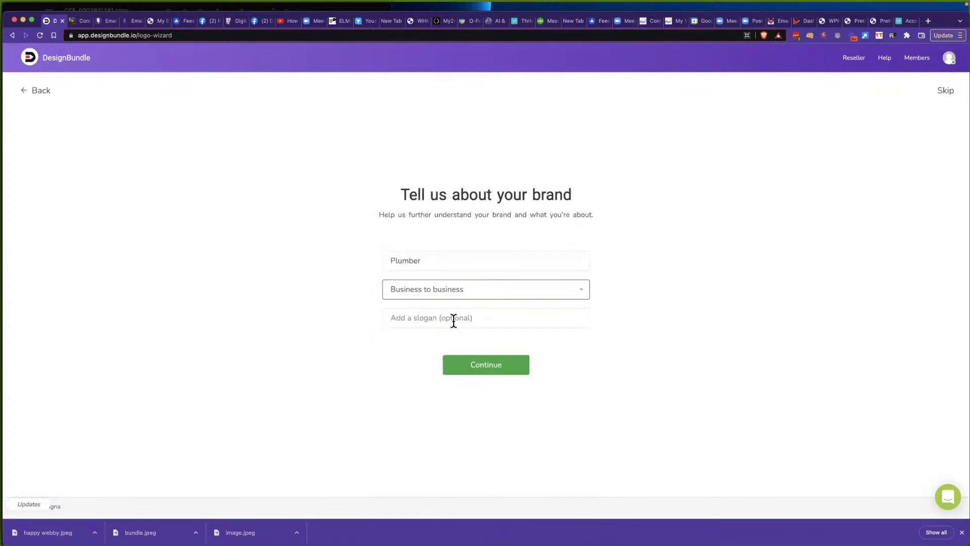
{"action": "left_click", "coordinate": [453, 320]}
{"action": "type", "text": "We will bloc"}
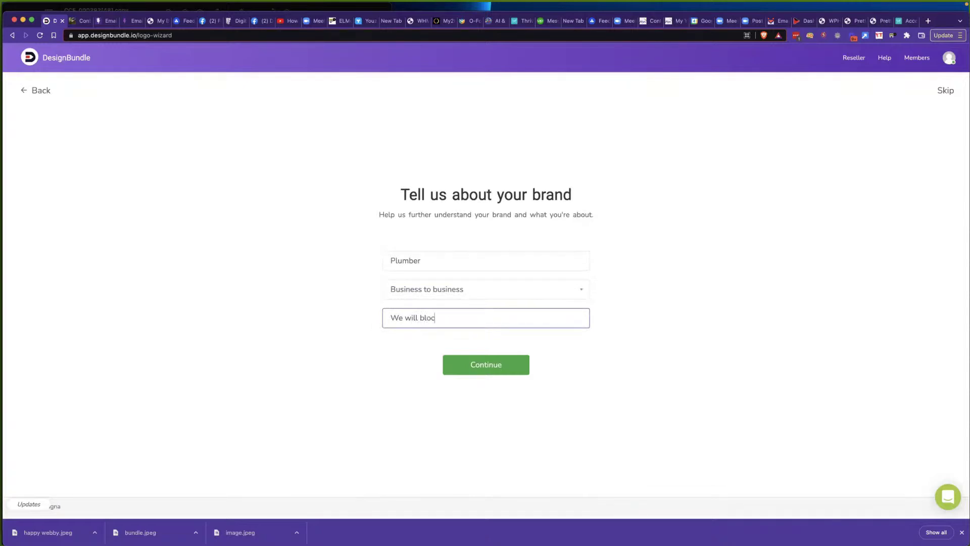
{"action": "type", "text": "k your loo"}
{"action": "left_click", "coordinate": [496, 365]}
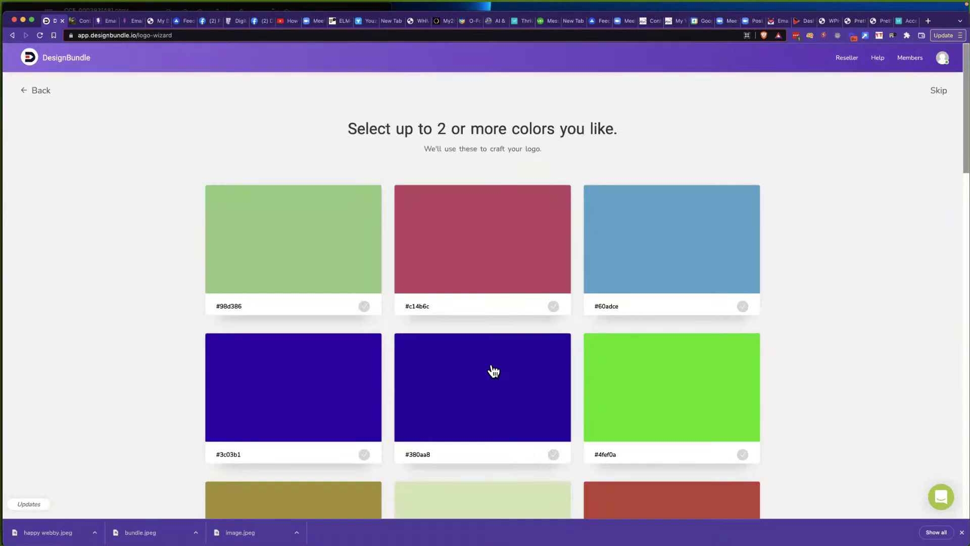
Choose the dark blue colour #380aa8 for the logo and continue to the logo editor
{"action": "scroll", "coordinate": [494, 371], "scroll_direction": "down", "scroll_amount": 5}
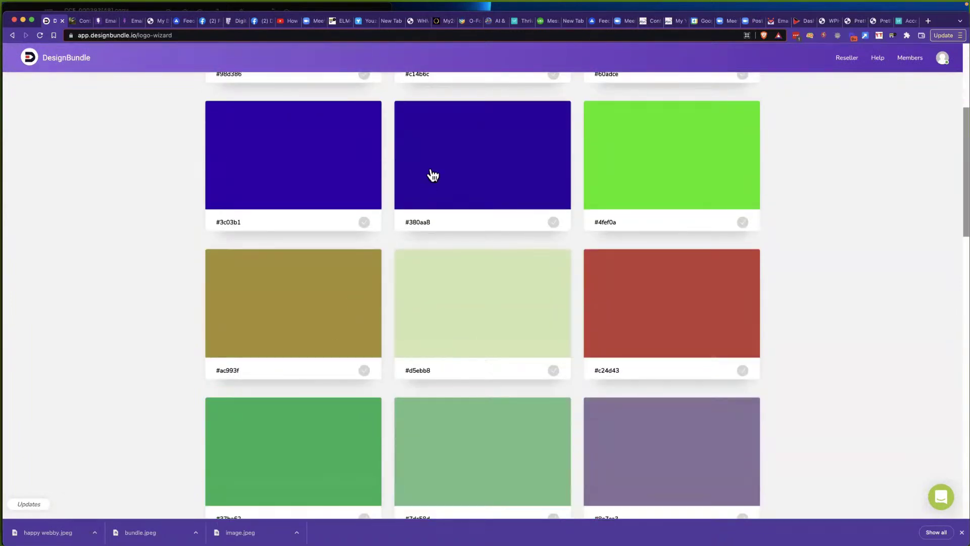
{"action": "left_click", "coordinate": [433, 175]}
{"action": "scroll", "coordinate": [793, 372], "scroll_direction": "down", "scroll_amount": 15}
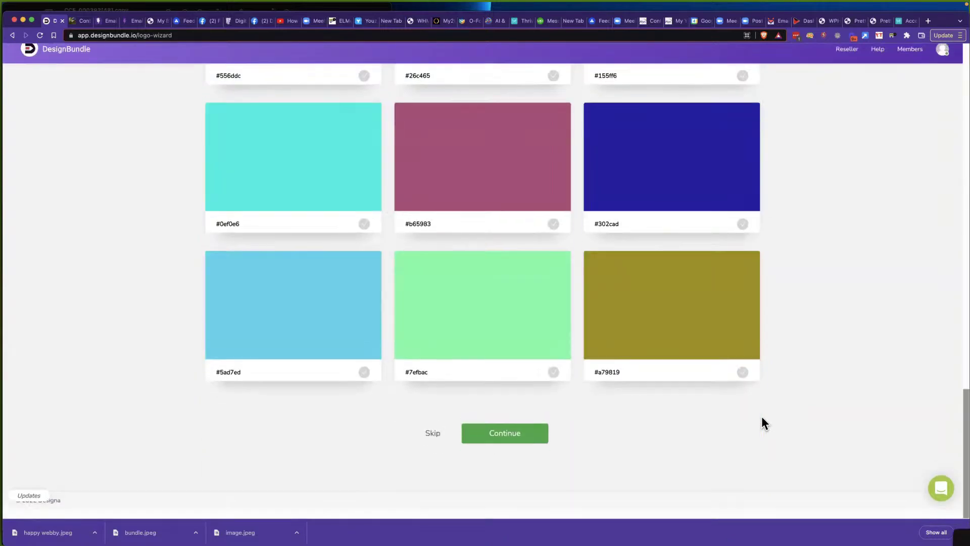
{"action": "left_click", "coordinate": [499, 445]}
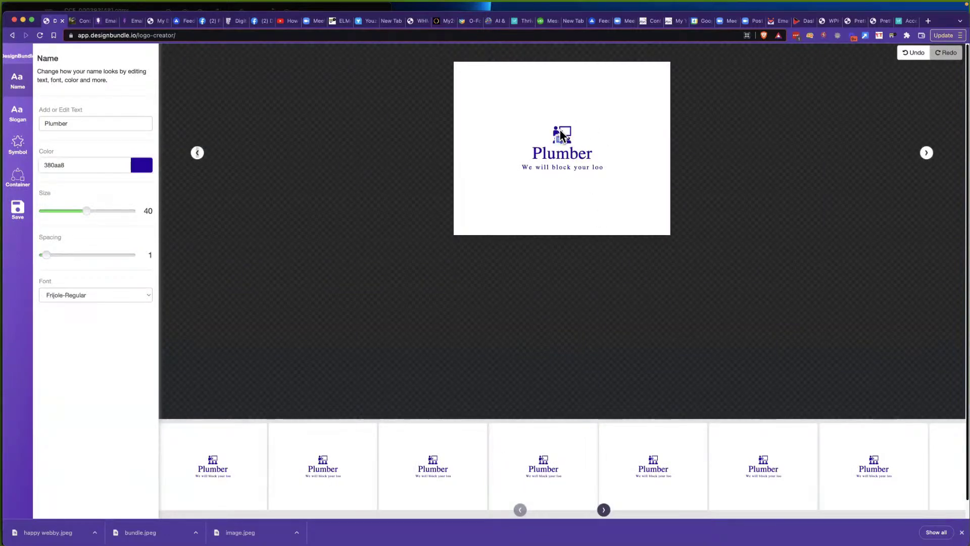
Replace the logo's symbol with the pipe wrench icon, found by searching the icons for "plumber"
{"action": "left_click", "coordinate": [17, 144]}
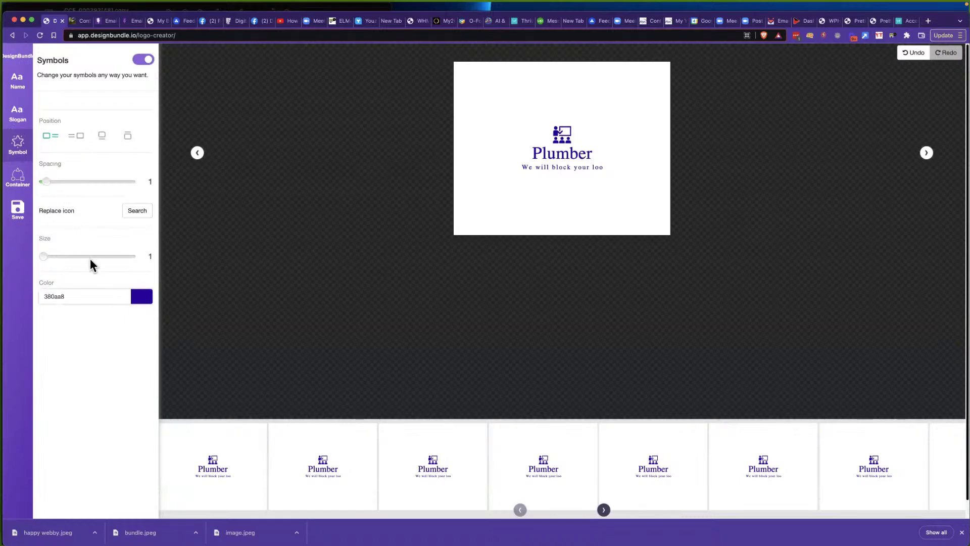
{"action": "left_click", "coordinate": [136, 213]}
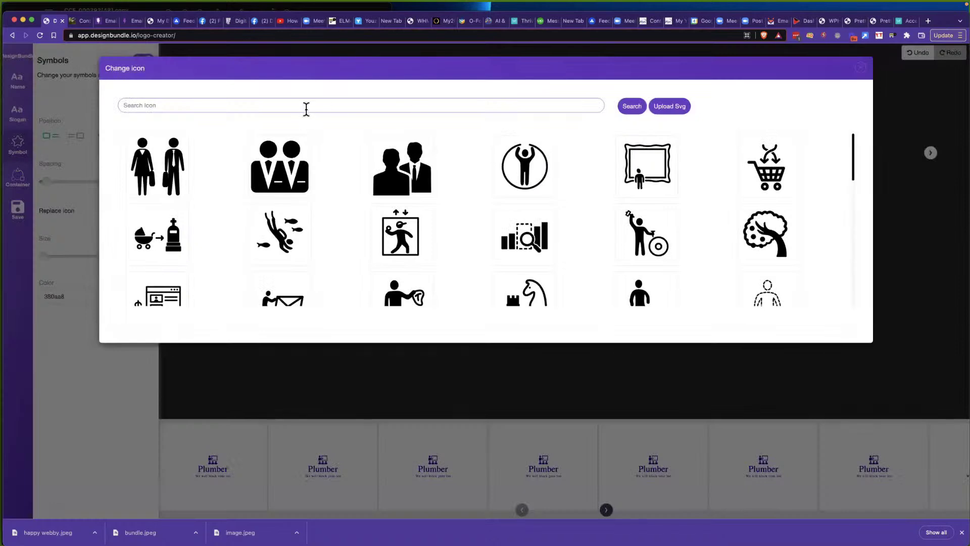
{"action": "left_click", "coordinate": [307, 106]}
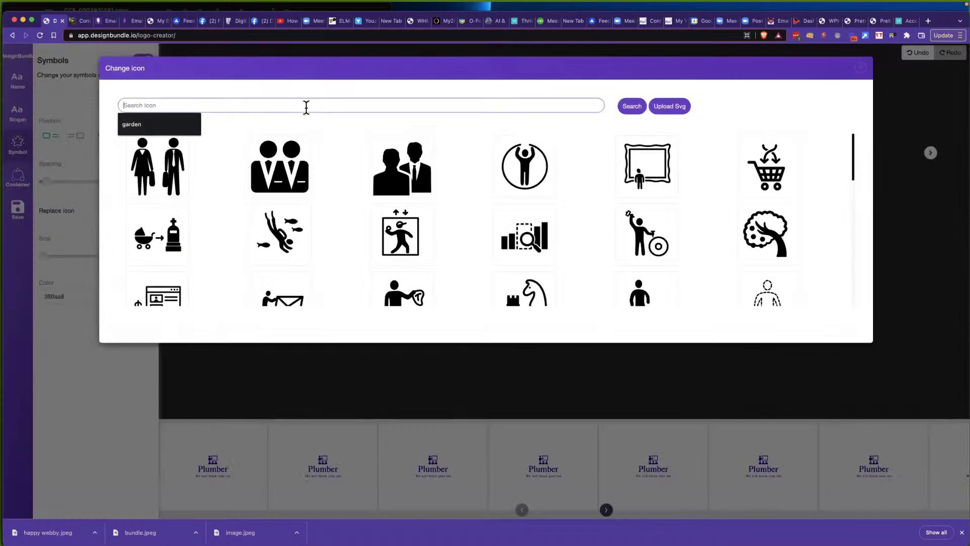
{"action": "type", "text": "plum"}
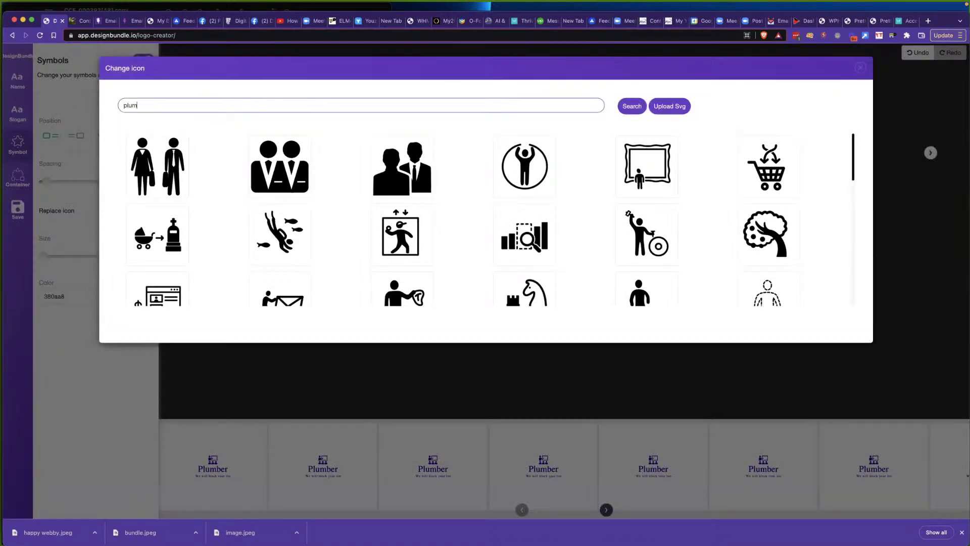
{"action": "type", "text": "ber"}
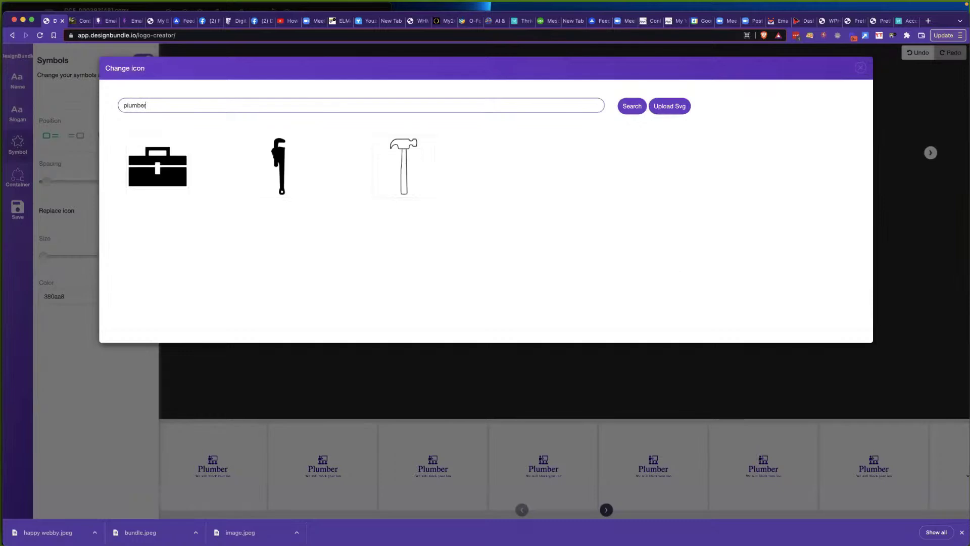
{"action": "left_click", "coordinate": [281, 155]}
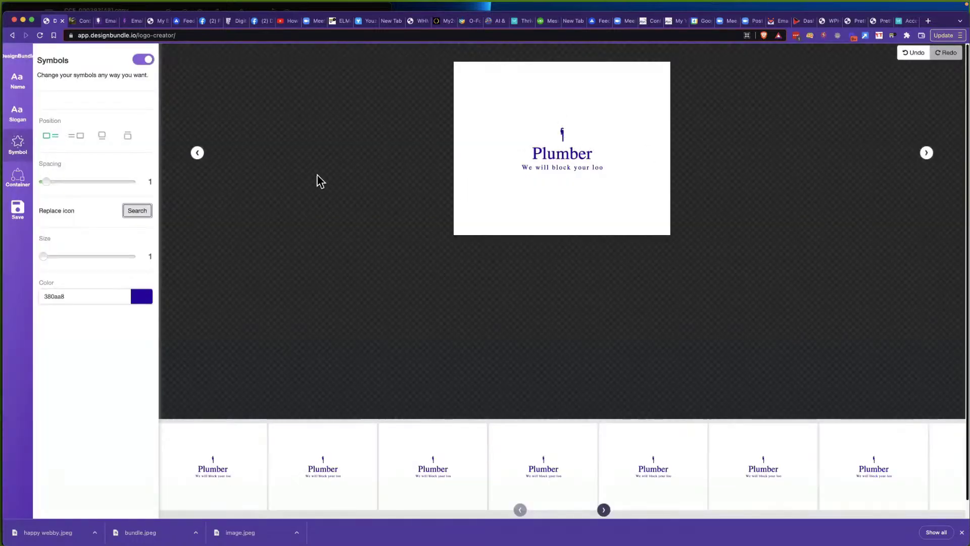
Position the wrench symbol above the company name, with its spacing set to 5 and its size to 6
{"action": "left_click", "coordinate": [75, 142]}
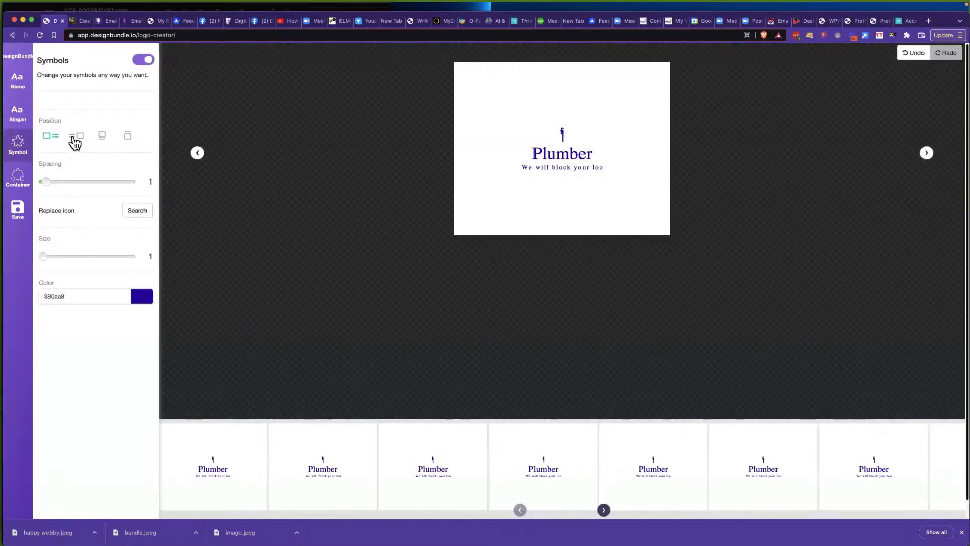
{"action": "left_click", "coordinate": [45, 137]}
{"action": "left_click", "coordinate": [101, 137]}
{"action": "left_click_drag", "start_coordinate": [50, 186], "coordinate": [58, 187]}
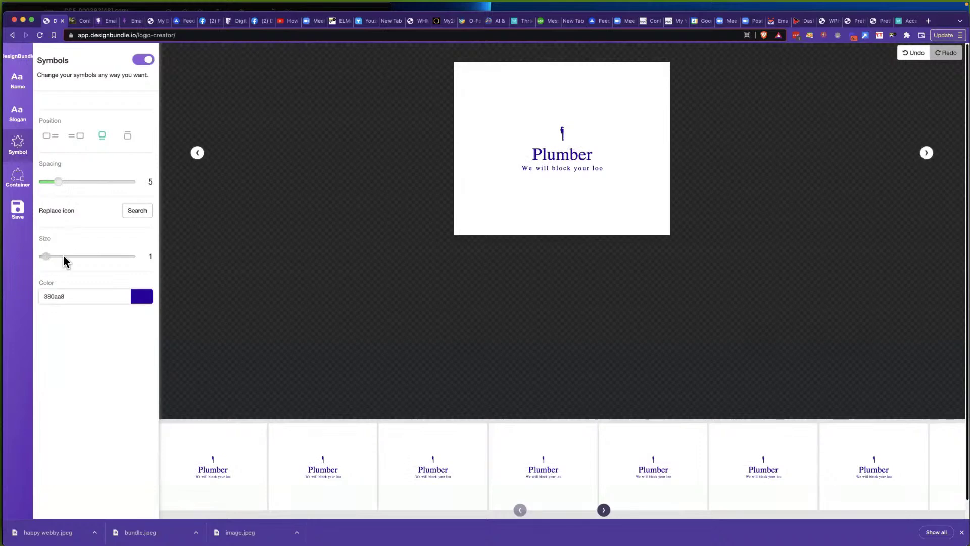
{"action": "mouse_move", "coordinate": [64, 256]}
{"action": "left_mouse_down"}
{"action": "mouse_move", "coordinate": [141, 257]}
{"action": "mouse_move", "coordinate": [58, 254]}
{"action": "left_mouse_up"}
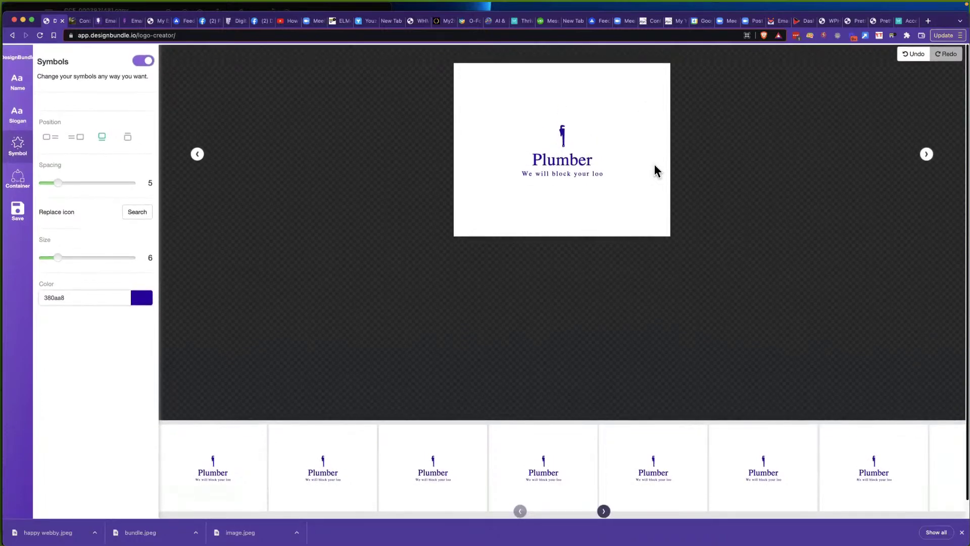
Save the Plumber logo and download it to the Downloads folder under the name Logo
{"action": "left_click", "coordinate": [18, 213]}
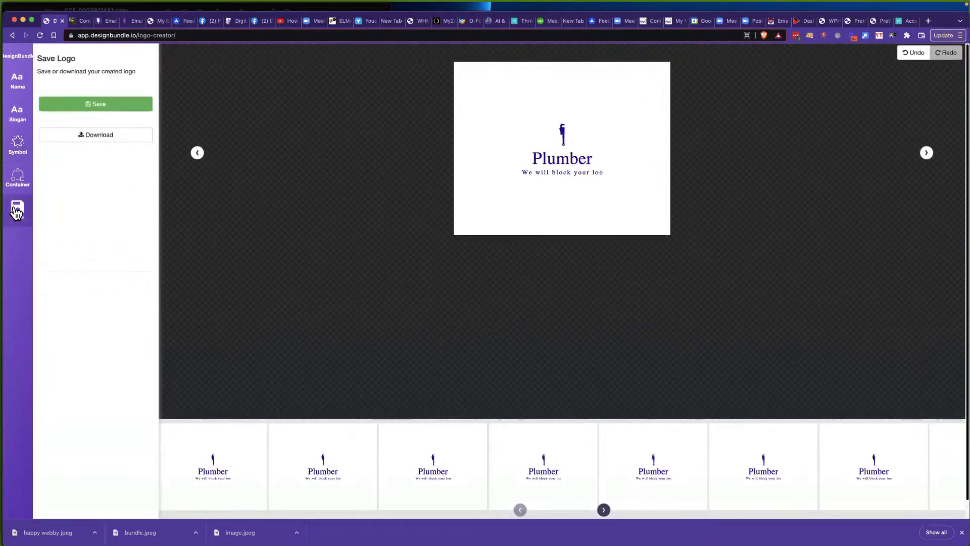
{"action": "left_click", "coordinate": [90, 106]}
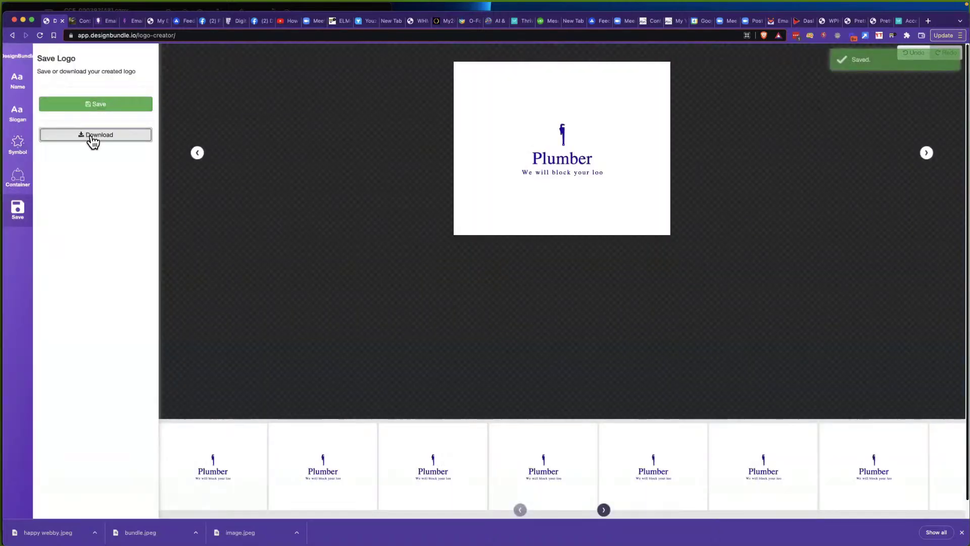
{"action": "left_click", "coordinate": [91, 135]}
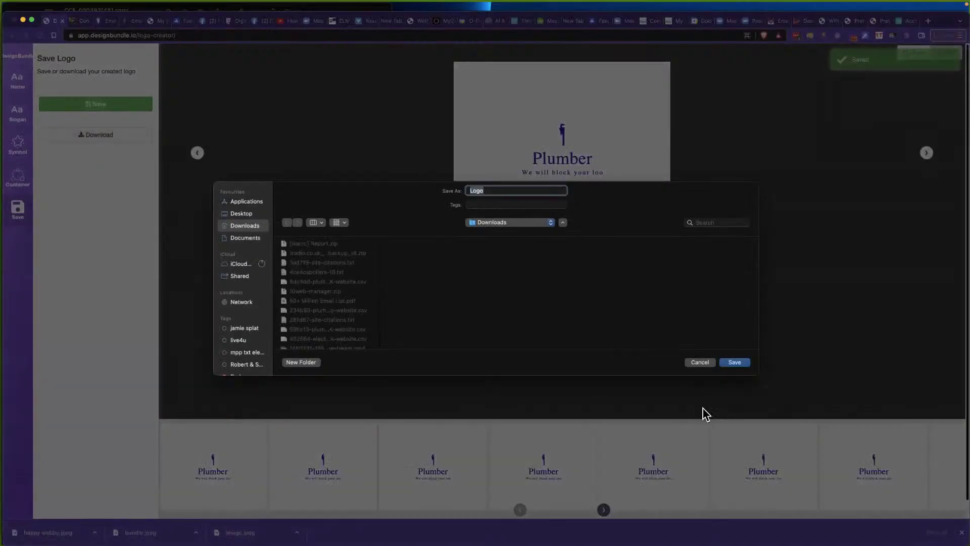
{"action": "left_click", "coordinate": [731, 363]}
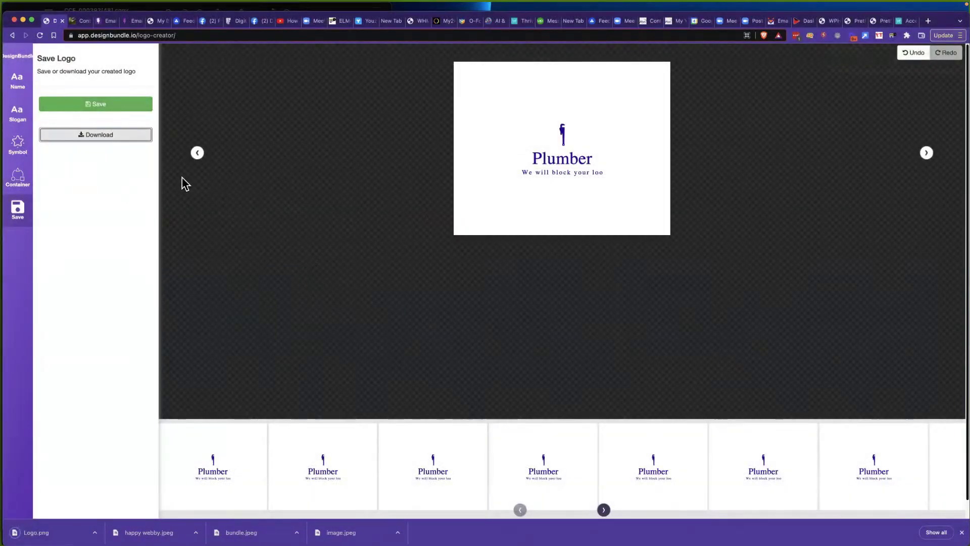
Leave the logo editor for the app dashboard and open Stock Explorer to browse its stock images
{"action": "left_click", "coordinate": [19, 60]}
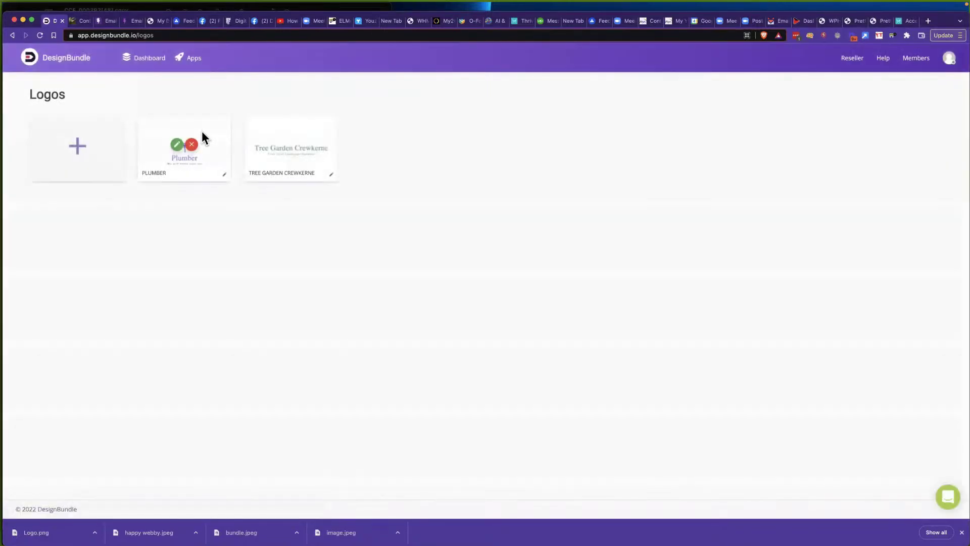
{"action": "left_click", "coordinate": [62, 60]}
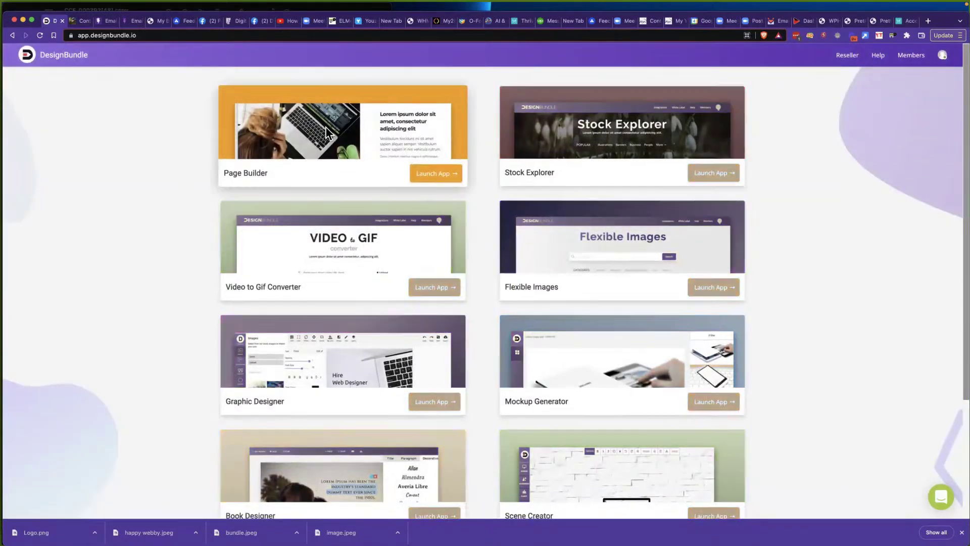
{"action": "left_click", "coordinate": [711, 174]}
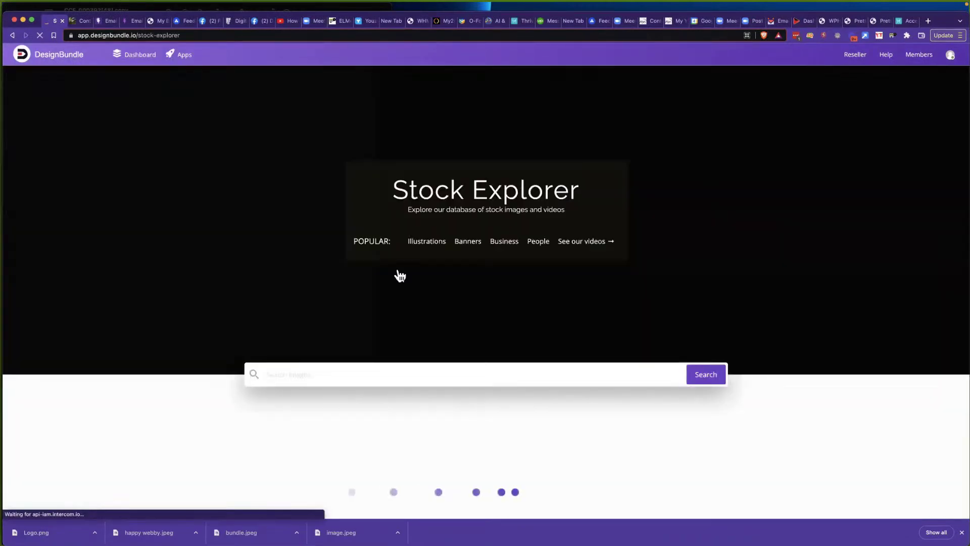
{"action": "scroll", "coordinate": [487, 213], "scroll_direction": "down", "scroll_amount": 2}
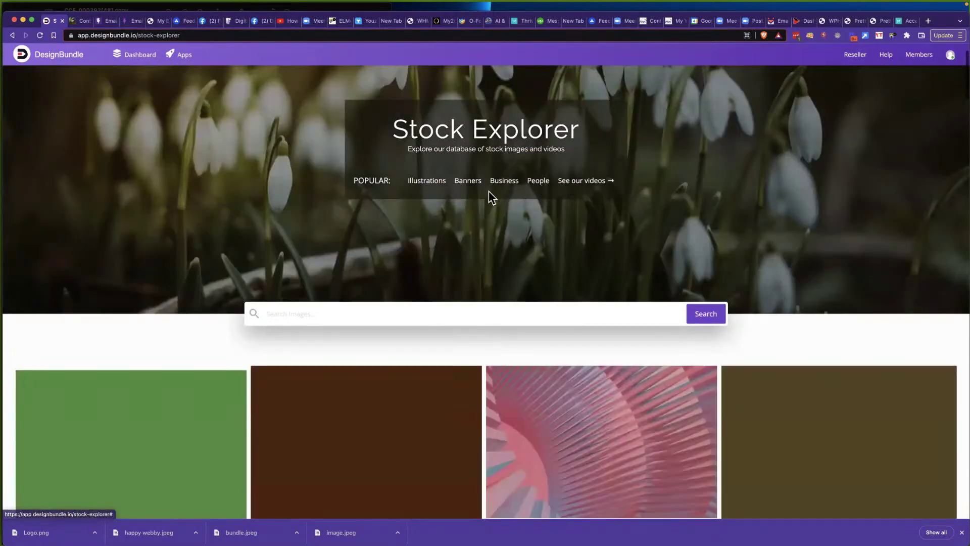
{"action": "scroll", "coordinate": [444, 280], "scroll_direction": "down", "scroll_amount": 5}
{"action": "scroll", "coordinate": [426, 278], "scroll_direction": "down", "scroll_amount": 2}
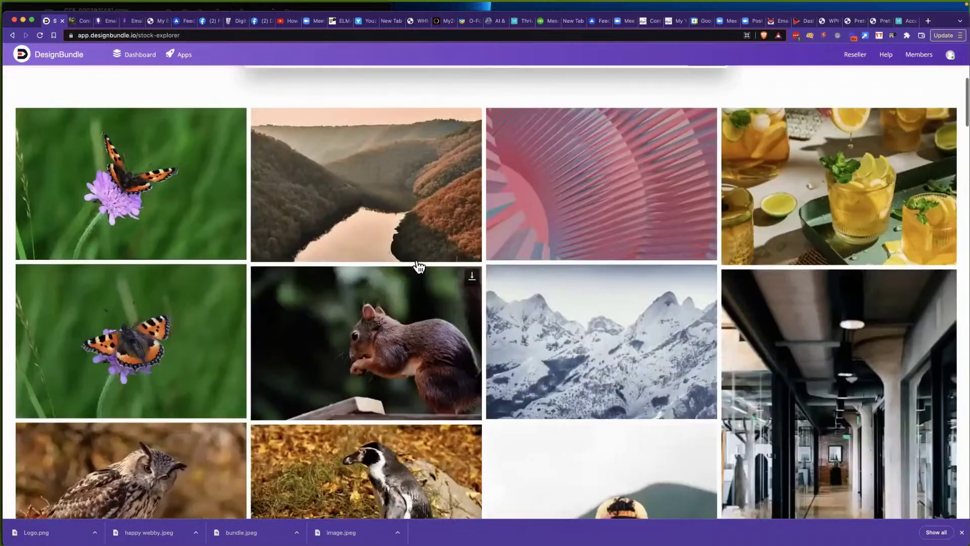
Search the Stock Explorer image library for "plumber"
{"action": "scroll", "coordinate": [418, 264], "scroll_direction": "up", "scroll_amount": 7}
{"action": "left_click", "coordinate": [331, 382]}
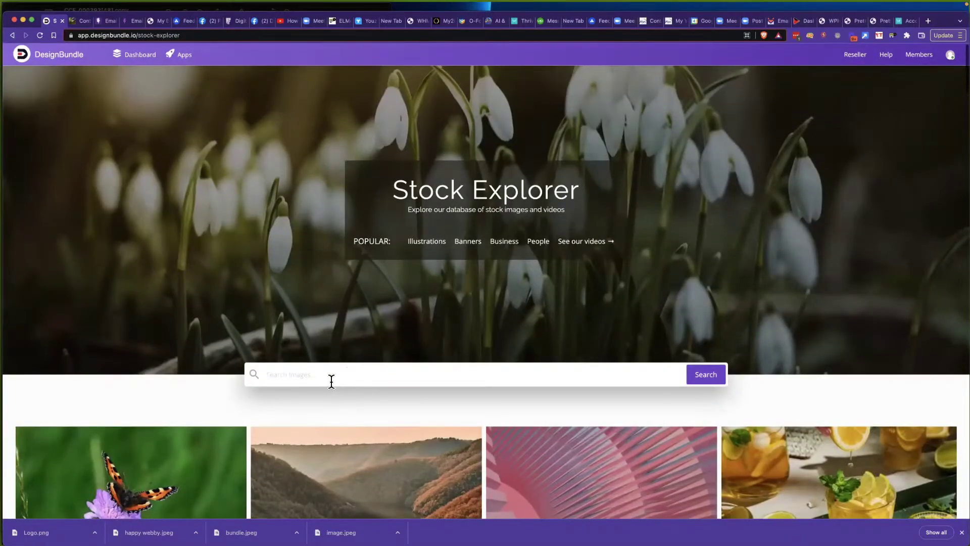
{"action": "type", "text": "plumber"}
{"action": "key", "text": "Return"}
Download the image of the chrome basin faucet as a 1280 x 847 JPG to the Downloads folder under the name download
{"action": "scroll", "coordinate": [353, 380], "scroll_direction": "down", "scroll_amount": 2}
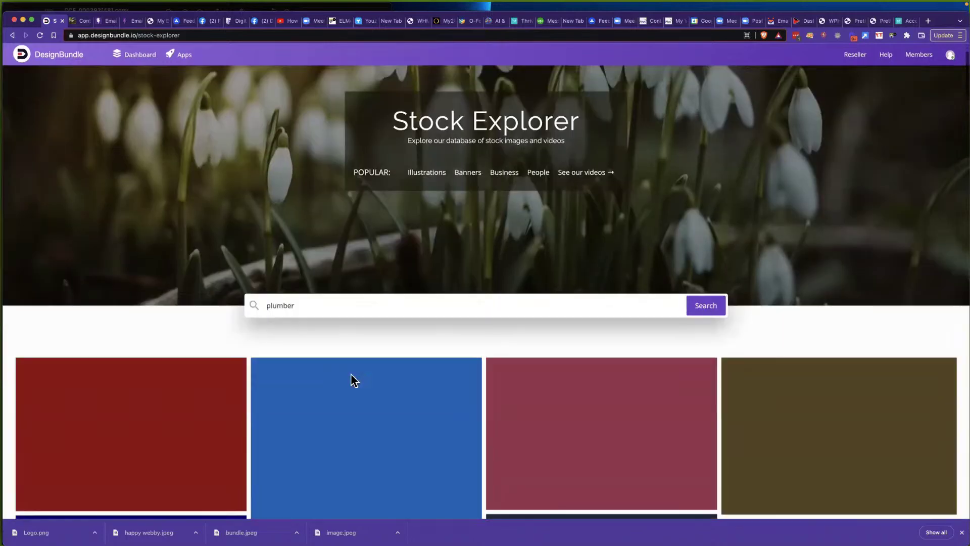
{"action": "scroll", "coordinate": [354, 380], "scroll_direction": "down", "scroll_amount": 3}
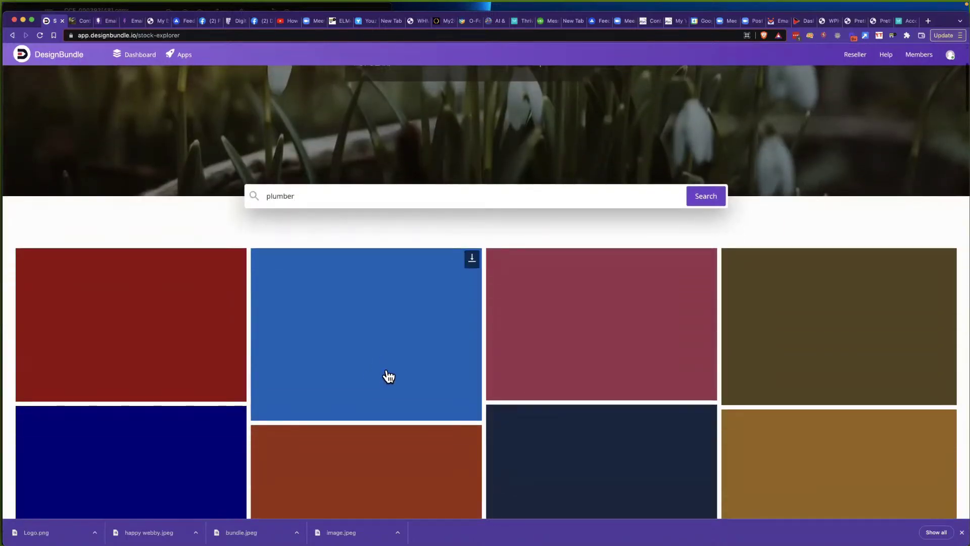
{"action": "scroll", "coordinate": [388, 378], "scroll_direction": "down", "scroll_amount": 5}
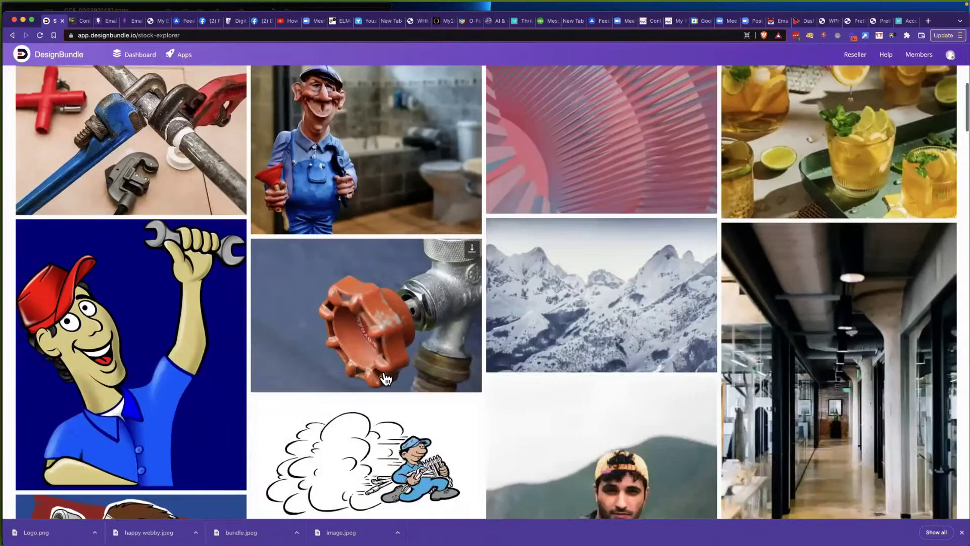
{"action": "scroll", "coordinate": [384, 379], "scroll_direction": "down", "scroll_amount": 8}
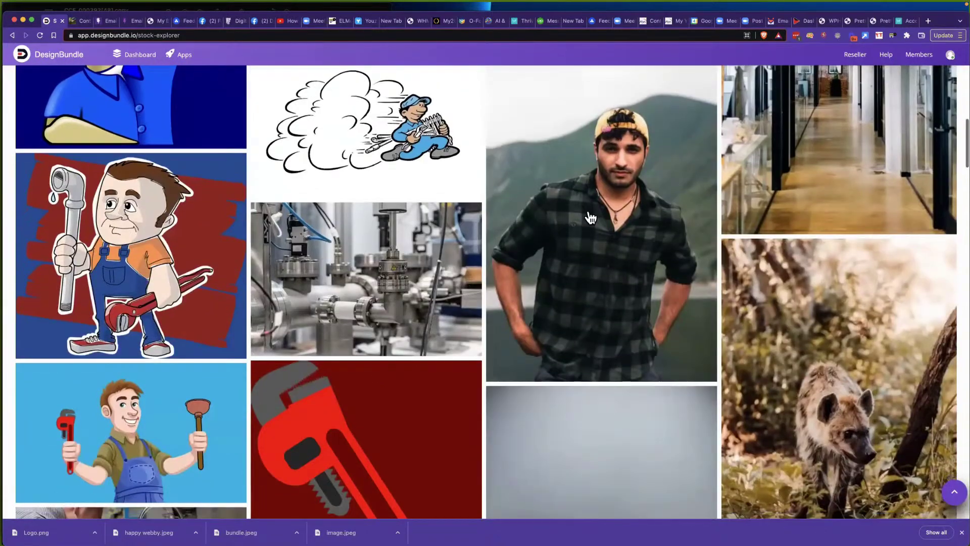
{"action": "scroll", "coordinate": [576, 262], "scroll_direction": "down", "scroll_amount": 5}
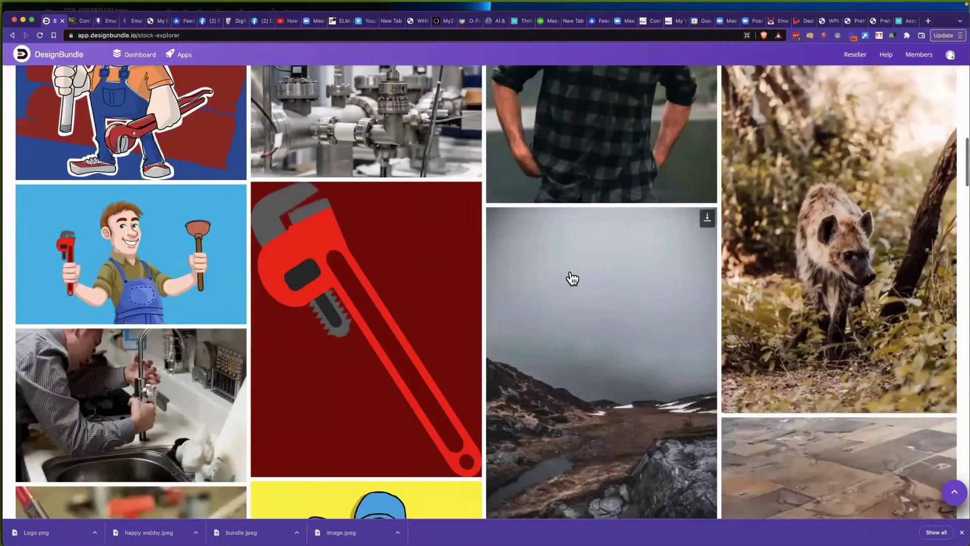
{"action": "scroll", "coordinate": [572, 279], "scroll_direction": "down", "scroll_amount": 3}
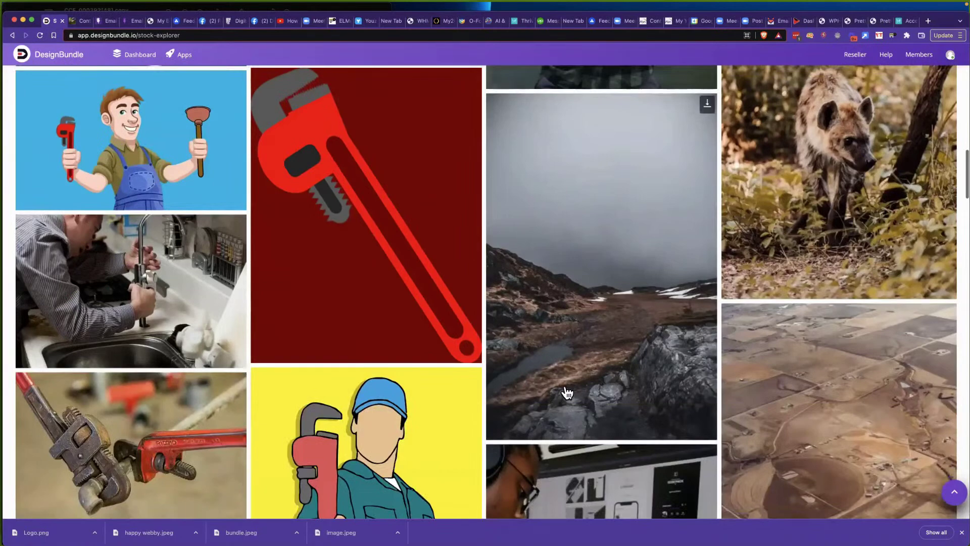
{"action": "scroll", "coordinate": [567, 394], "scroll_direction": "down", "scroll_amount": 10}
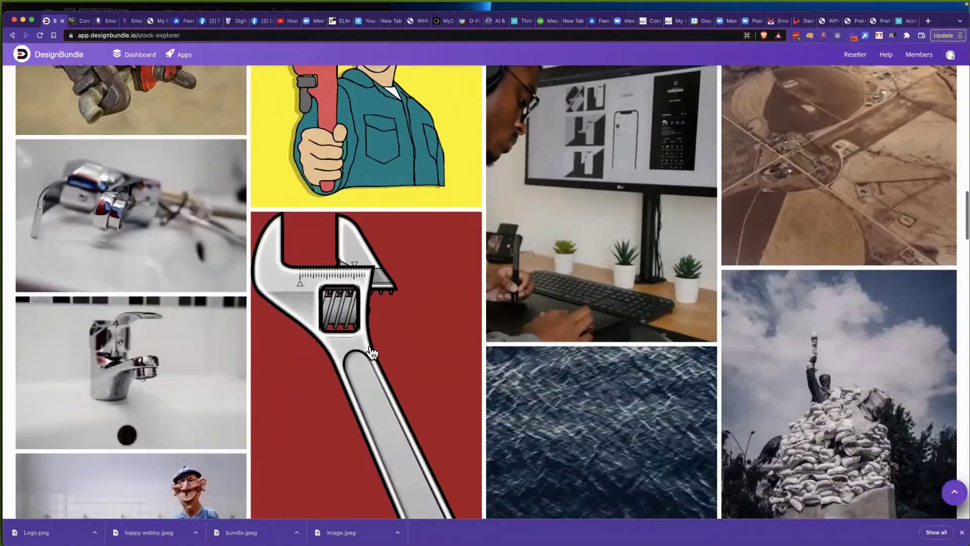
{"action": "left_click", "coordinate": [153, 348]}
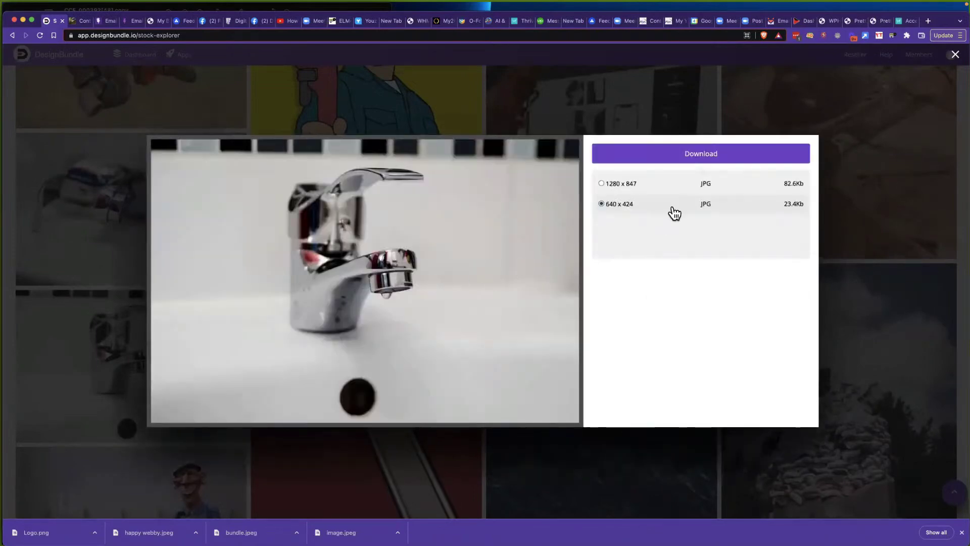
{"action": "left_click", "coordinate": [681, 183]}
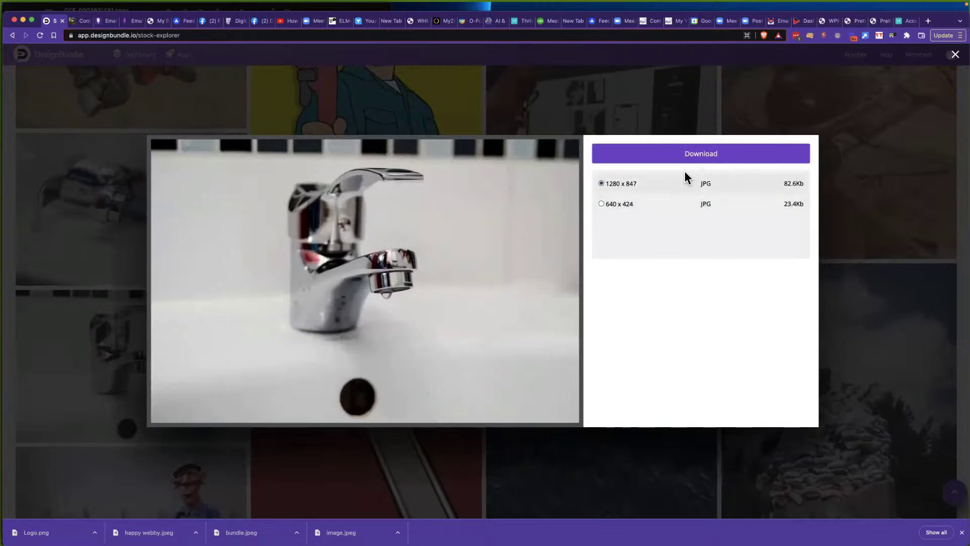
{"action": "left_click", "coordinate": [682, 156]}
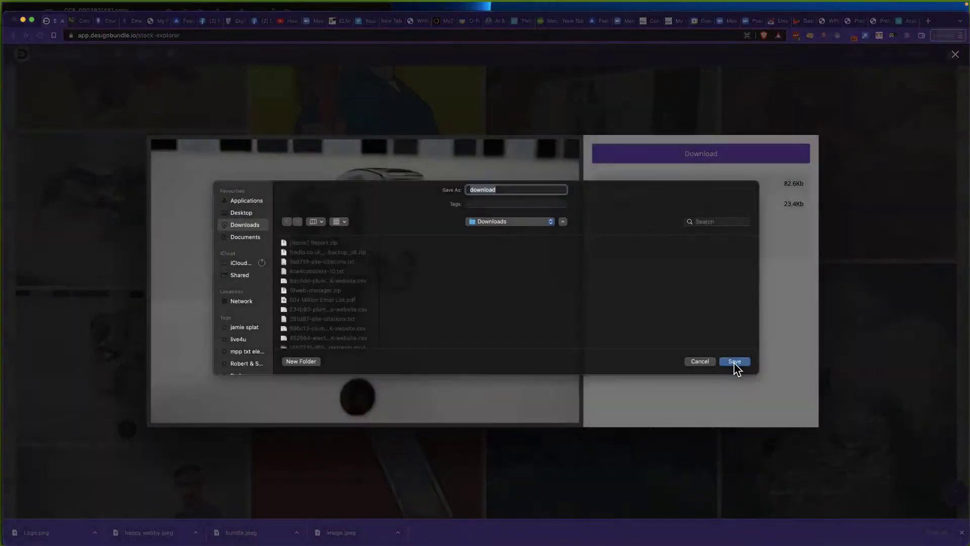
{"action": "left_click", "coordinate": [734, 362]}
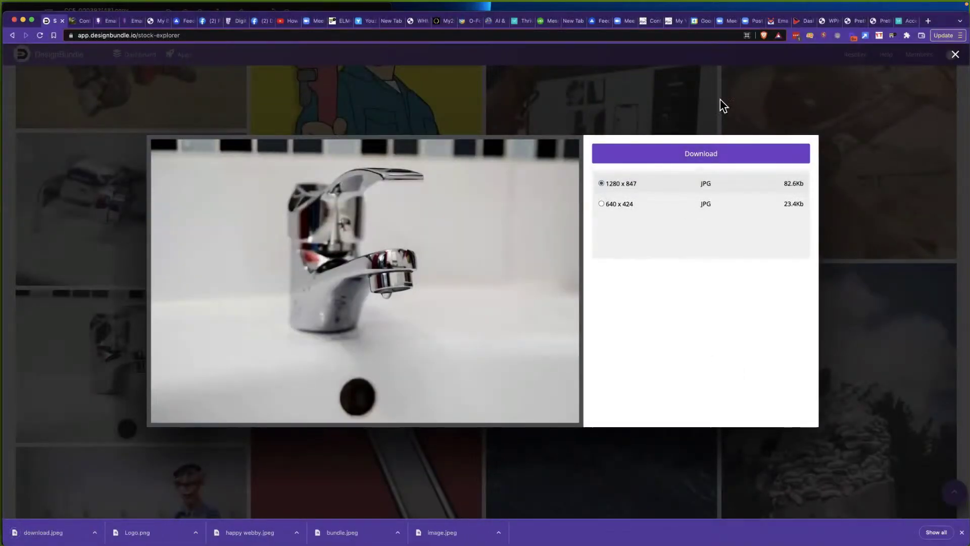
{"action": "left_click", "coordinate": [955, 54]}
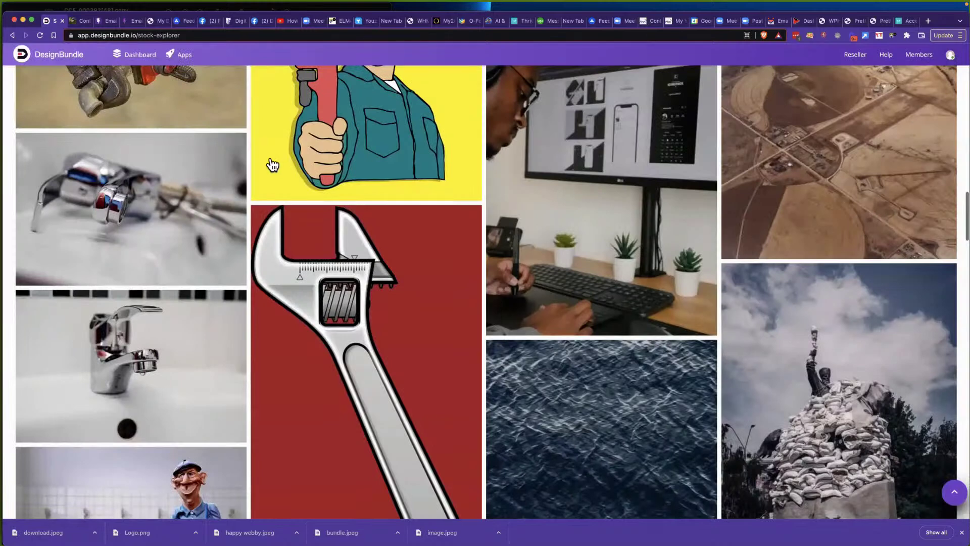
Return to the app dashboard and select the designbundle.io part of the page address
{"action": "left_click", "coordinate": [56, 59]}
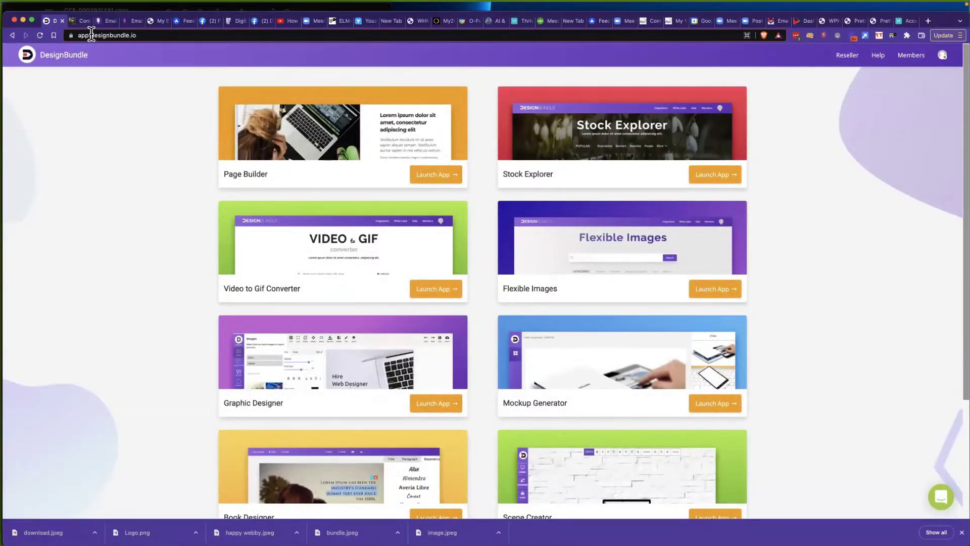
{"action": "left_click_drag", "start_coordinate": [91, 37], "coordinate": [113, 36]}
{"action": "right_click", "coordinate": [125, 36]}
{"action": "left_click", "coordinate": [161, 93]}
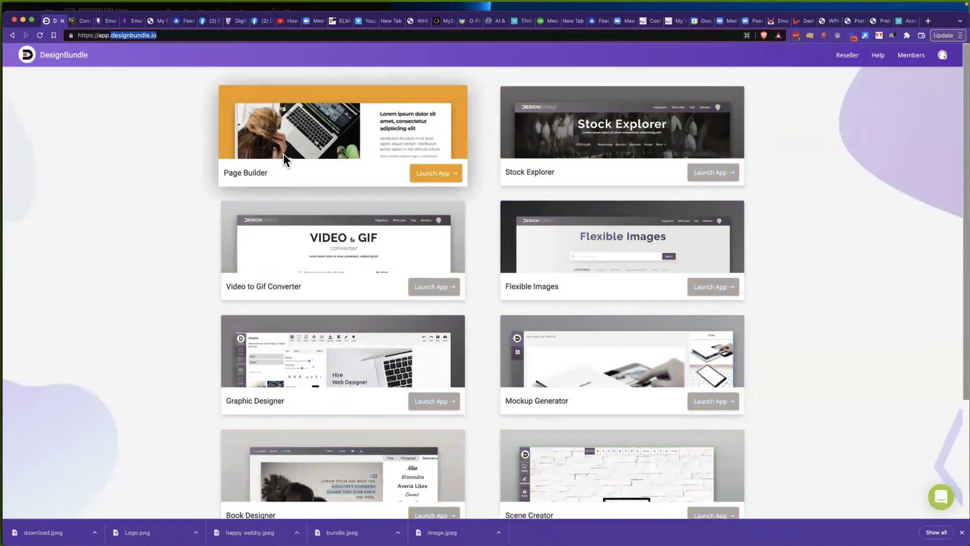
{"action": "scroll", "coordinate": [284, 167], "scroll_direction": "down", "scroll_amount": 2}
{"action": "scroll", "coordinate": [283, 192], "scroll_direction": "down", "scroll_amount": 1}
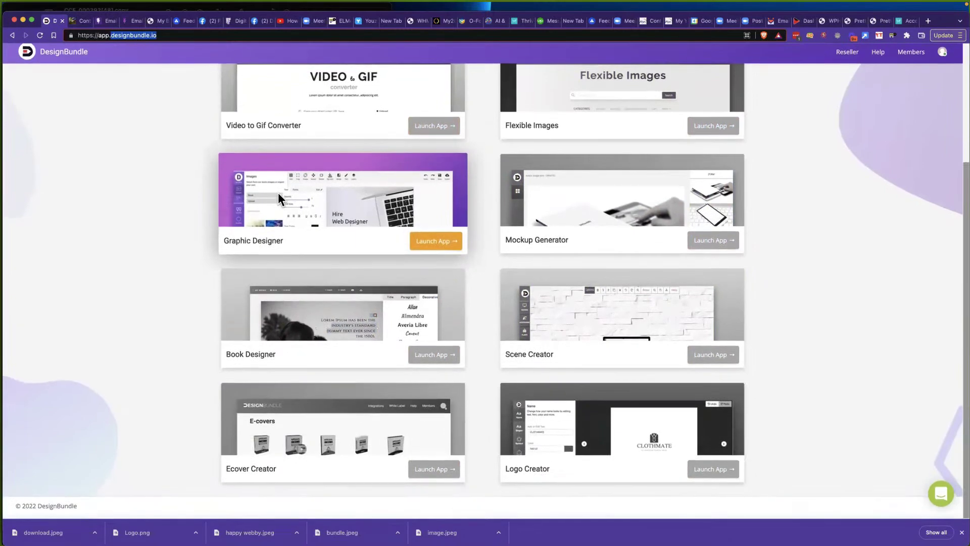
{"action": "scroll", "coordinate": [278, 192], "scroll_direction": "up", "scroll_amount": 3}
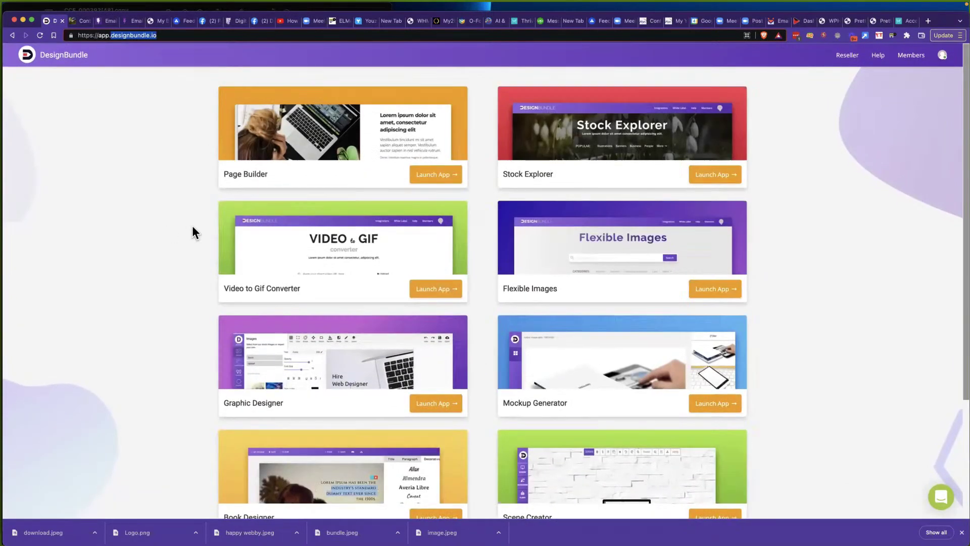
{"action": "scroll", "coordinate": [191, 231], "scroll_direction": "down", "scroll_amount": 3}
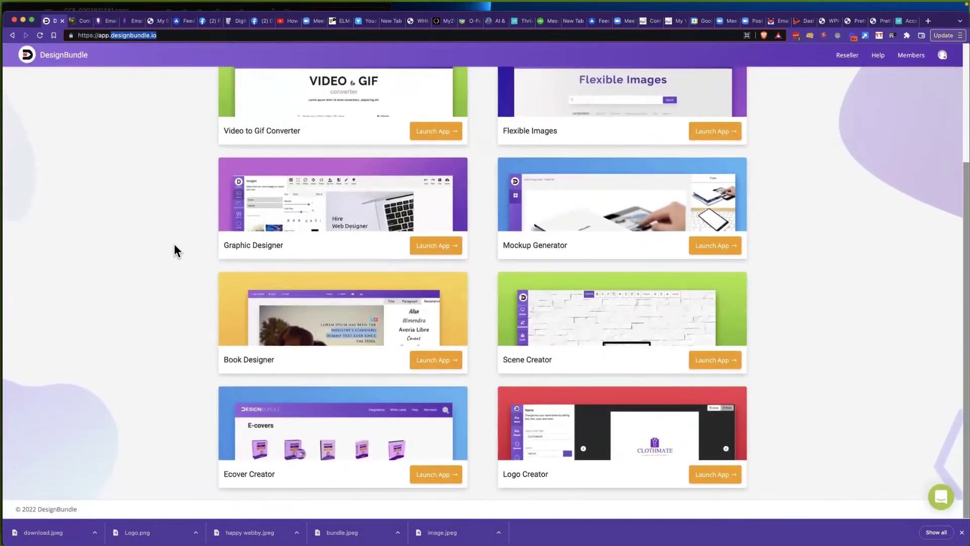